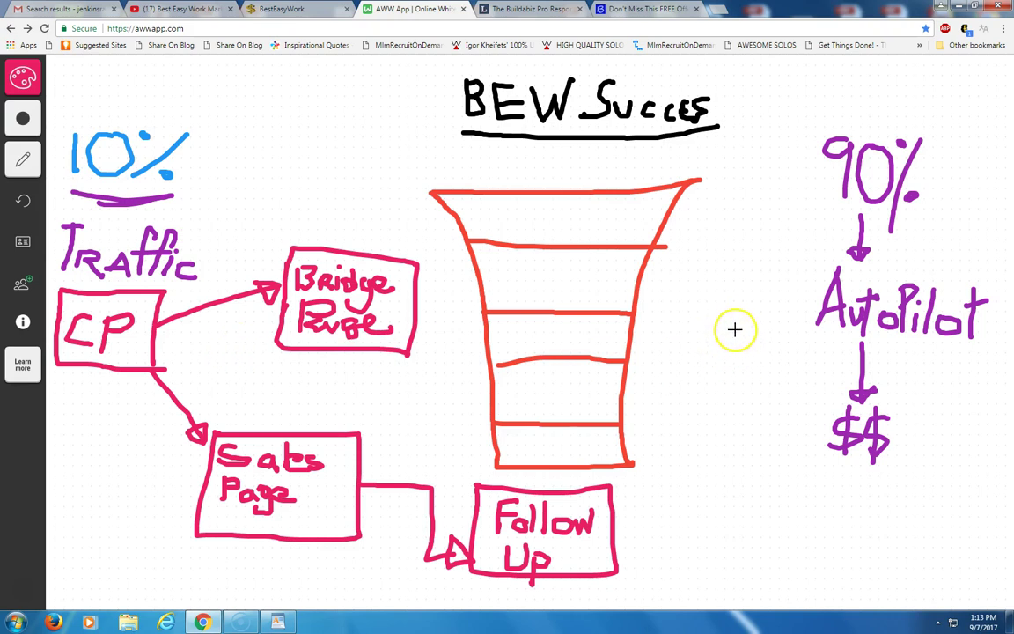
drag(845, 291, 858, 304)
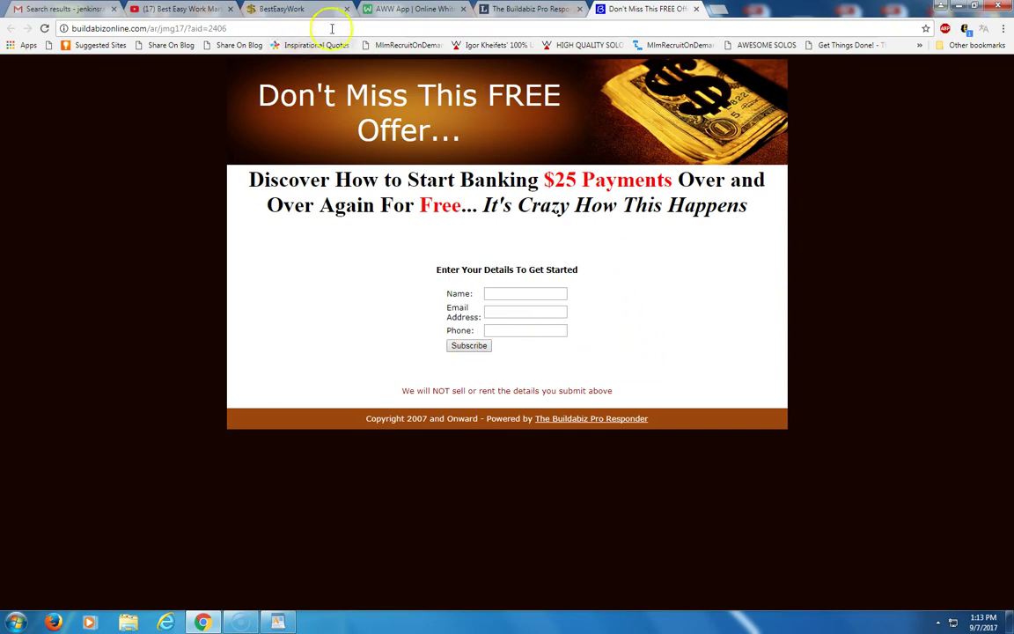
click(410, 9)
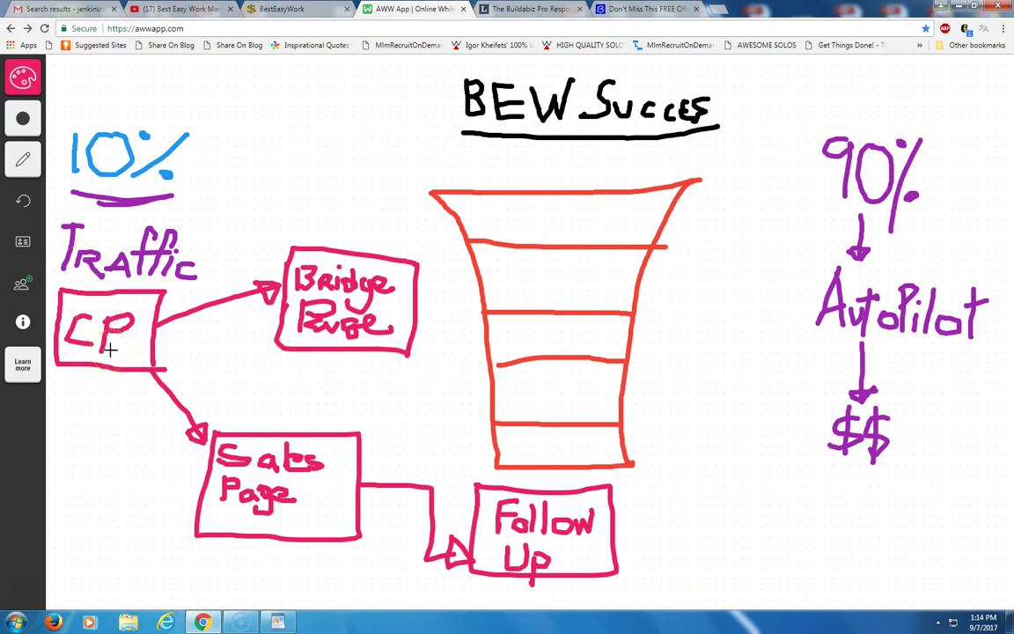
Step: Start tracing over the CP letters in the capture page box with the pen
click(83, 328)
Step: Bolden the CP letters and draw a follow-up loop arrow back into the Sales Page box
mouse_move(98, 304)
mouse_down()
mouse_move(88, 343)
mouse_move(124, 304)
mouse_up()
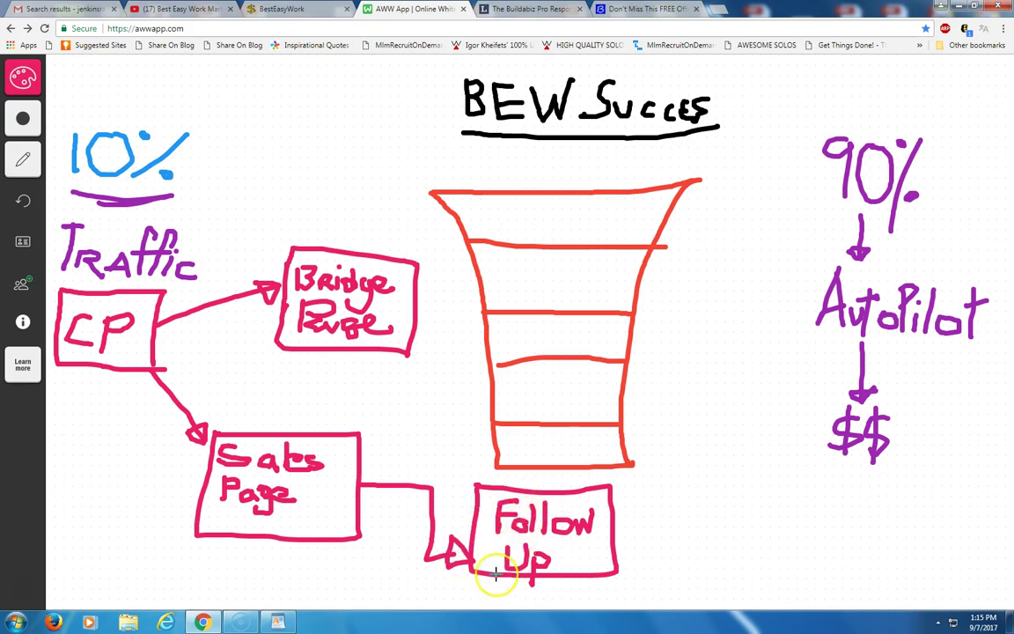
drag(490, 577, 281, 548)
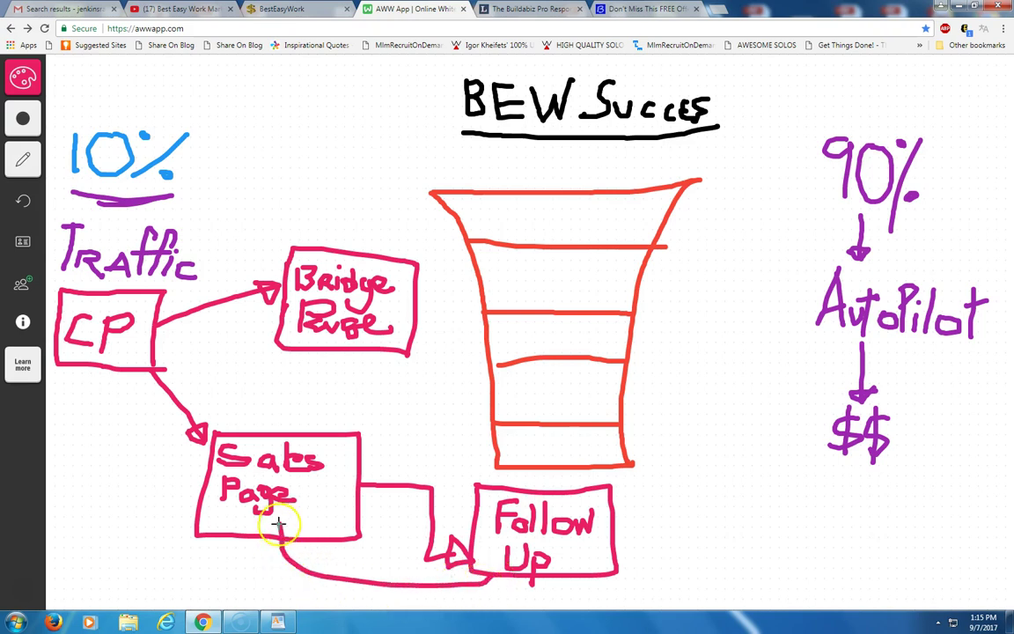
mouse_move(268, 550)
mouse_down()
mouse_move(287, 531)
mouse_move(304, 545)
mouse_move(269, 550)
mouse_up()
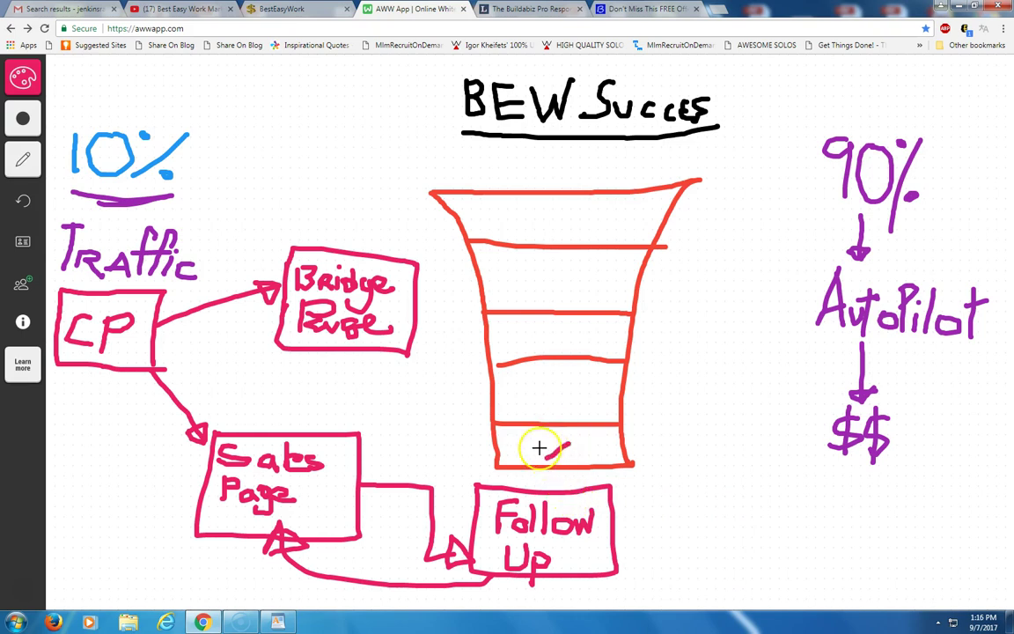
Step: Mark an X in the bottom funnel section, then undo the stray red strokes
mouse_move(546, 443)
mouse_down()
mouse_move(571, 459)
mouse_move(621, 463)
mouse_up()
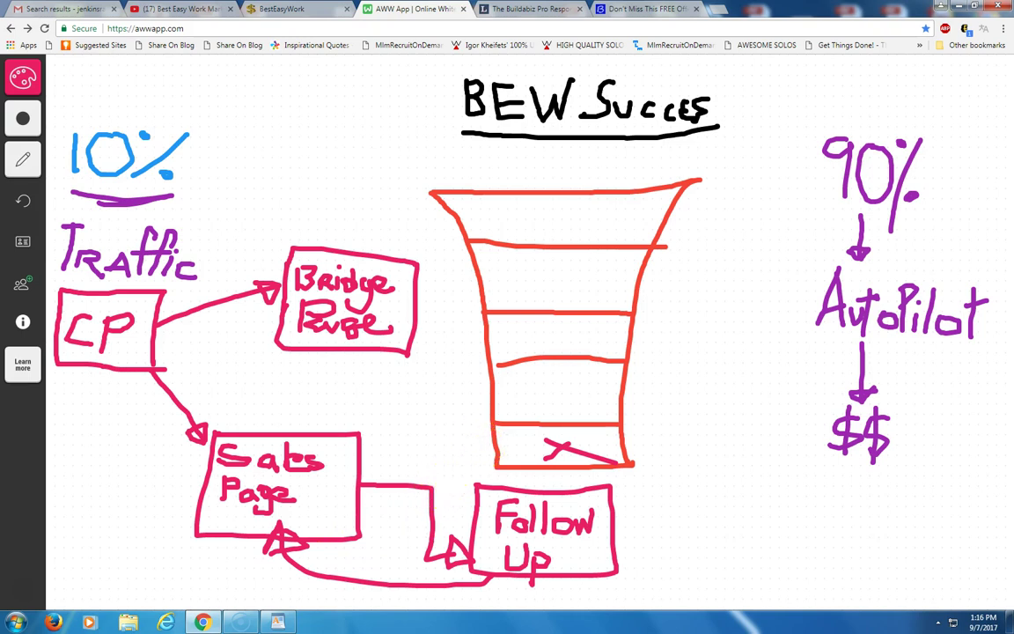
click(23, 200)
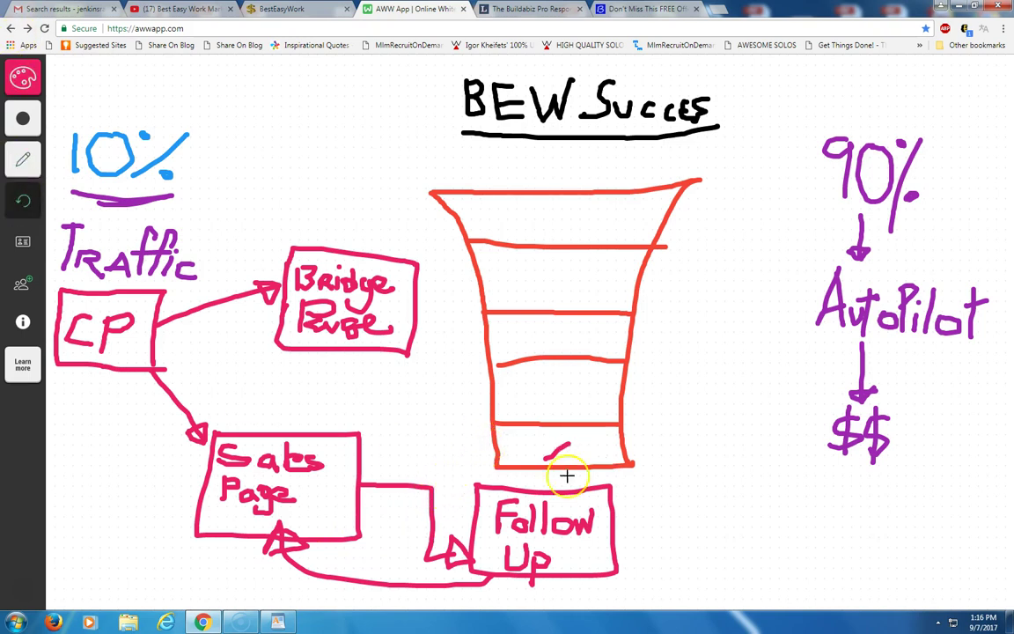
click(25, 204)
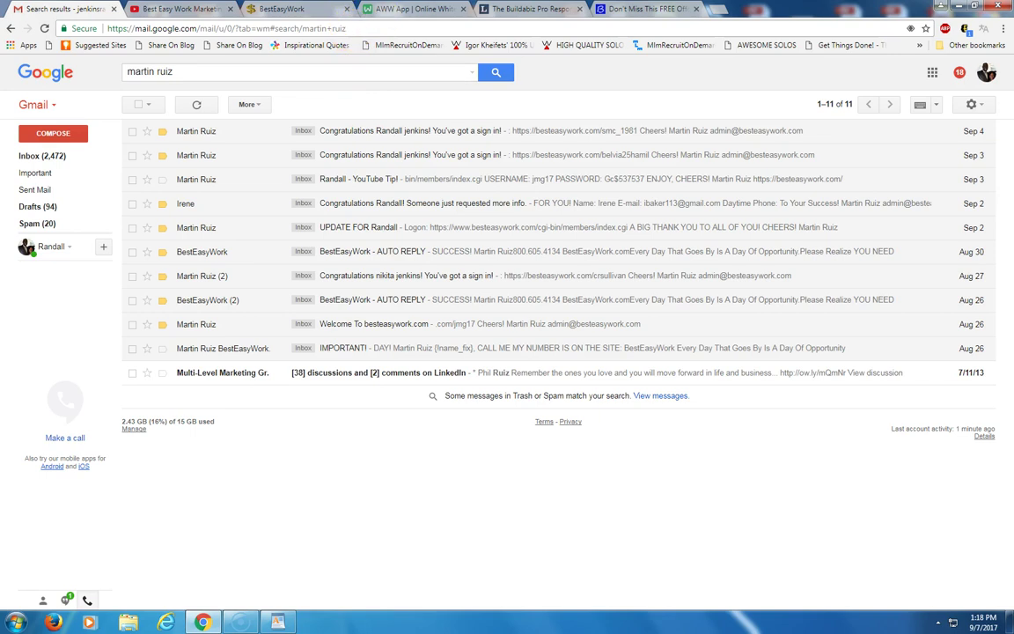
Step: Switch from Gmail back to the AWW App tab with the BEW Success funnel sketch
click(413, 9)
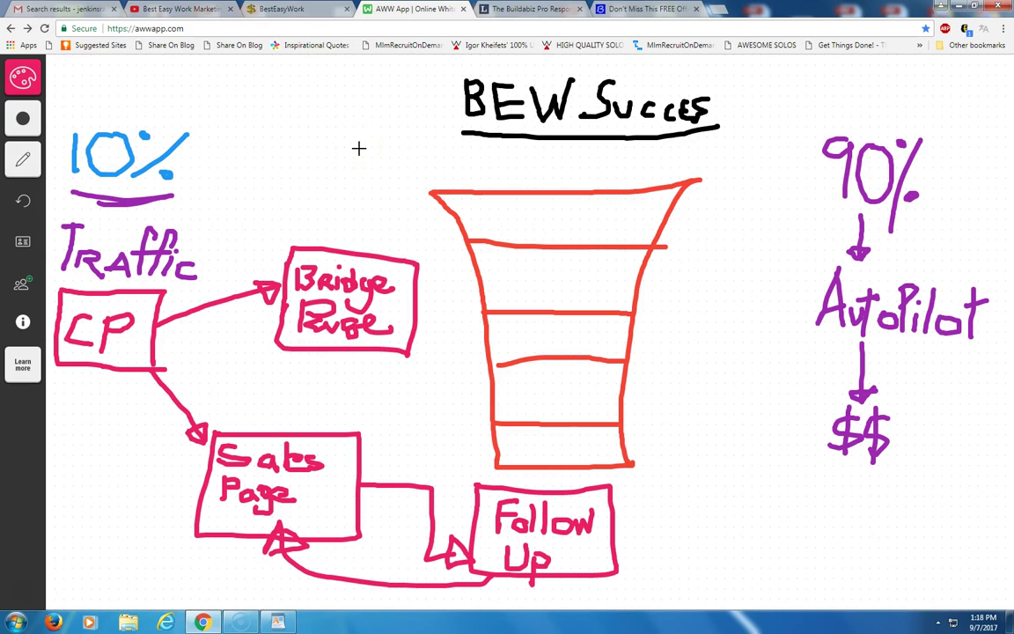
click(280, 621)
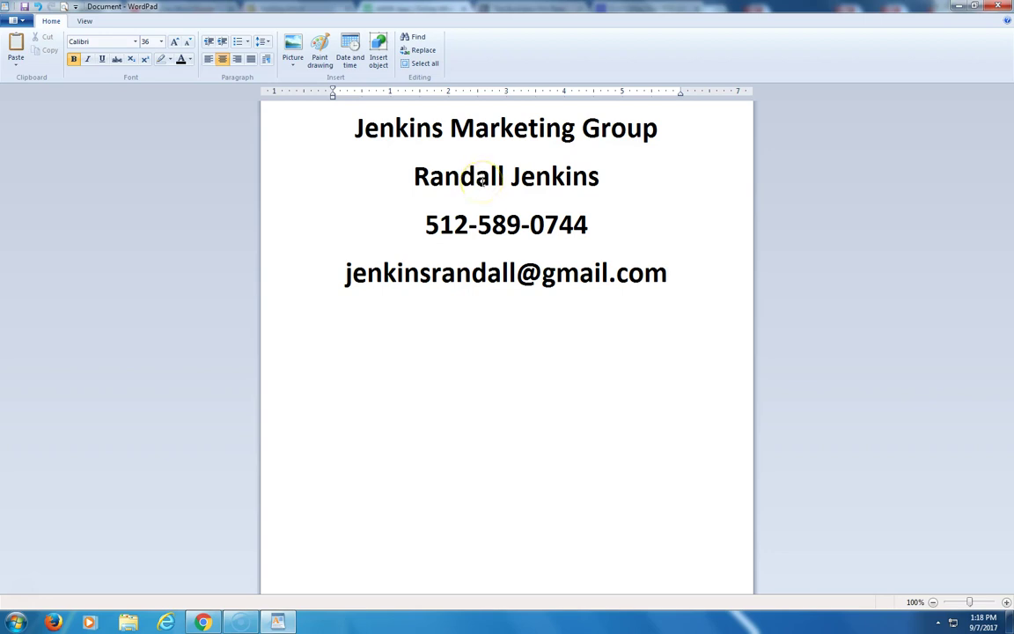
click(481, 195)
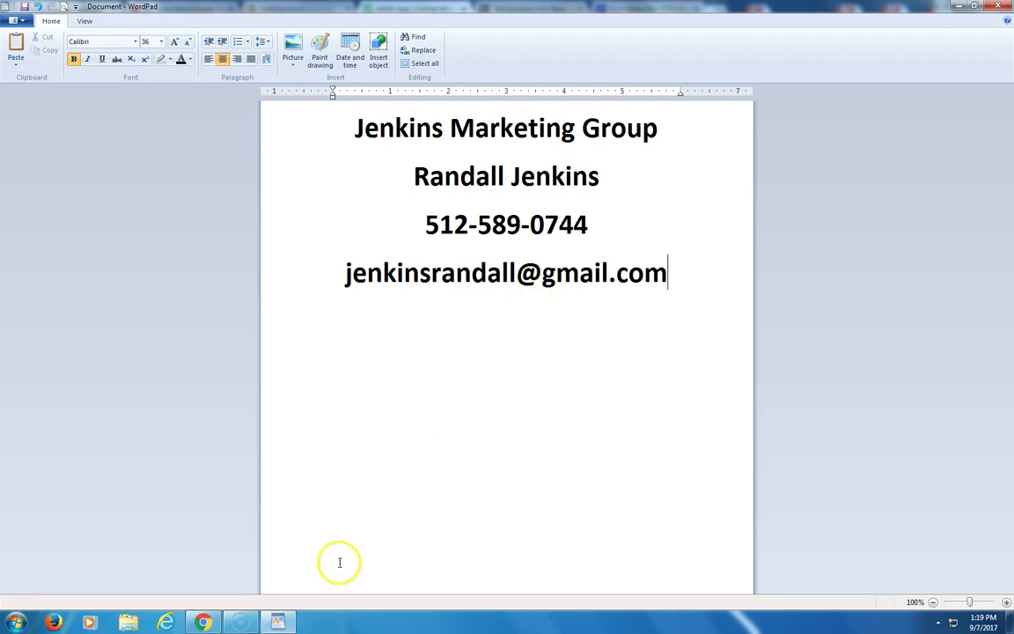
click(203, 622)
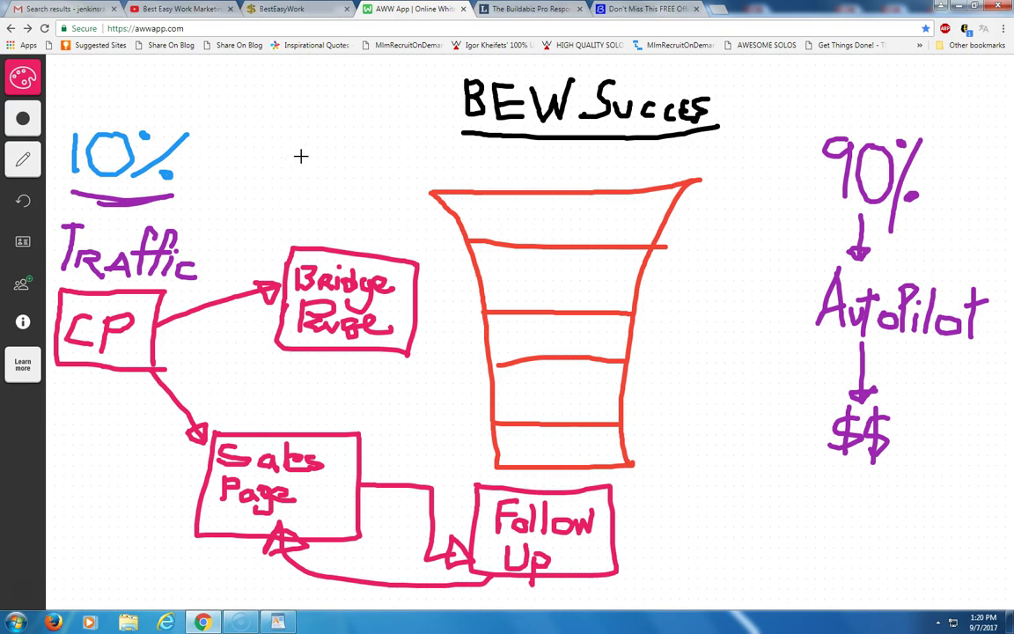
click(308, 157)
click(240, 622)
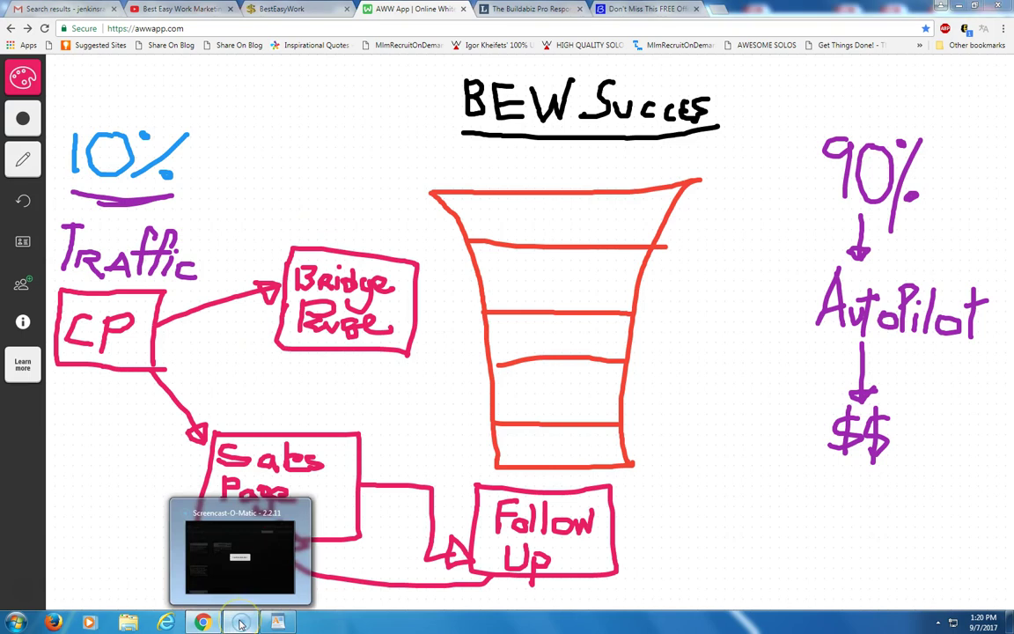